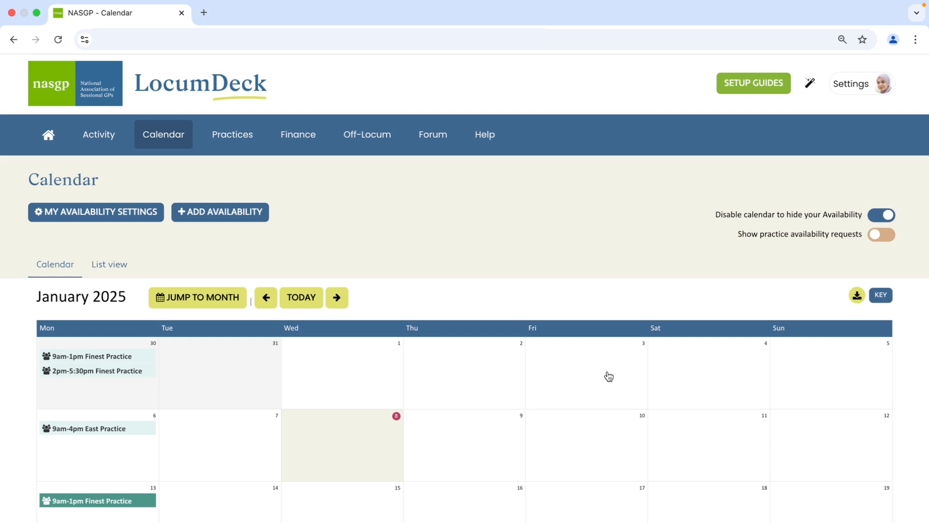
pyautogui.scroll(-1, 606, 376)
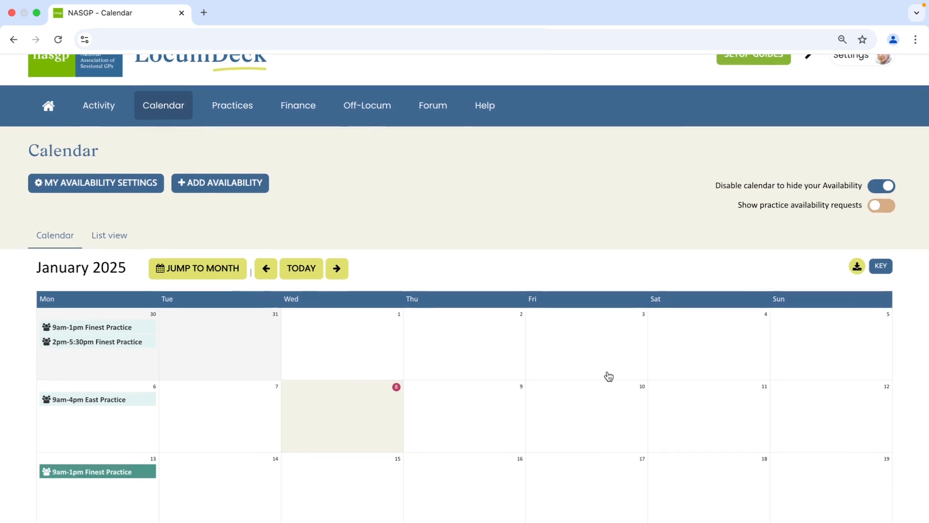
pyautogui.scroll(1, 608, 376)
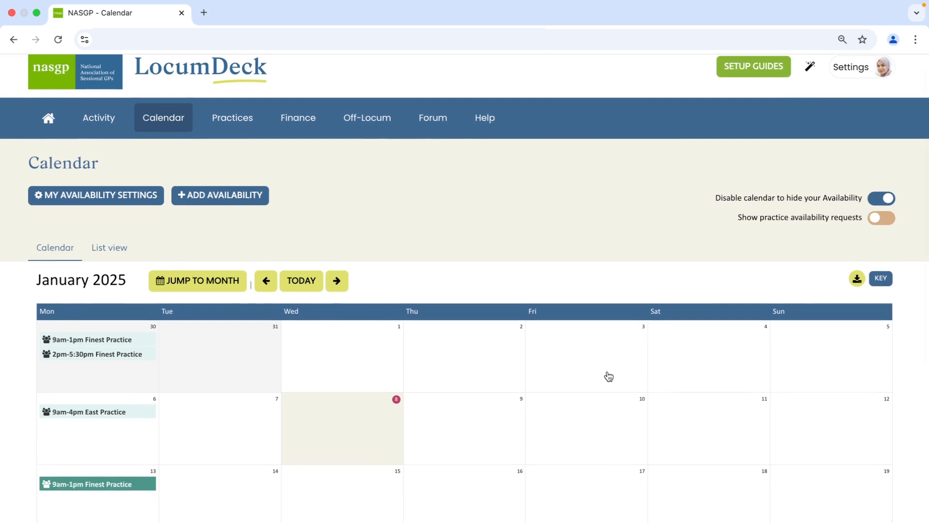
pyautogui.scroll(1, 609, 376)
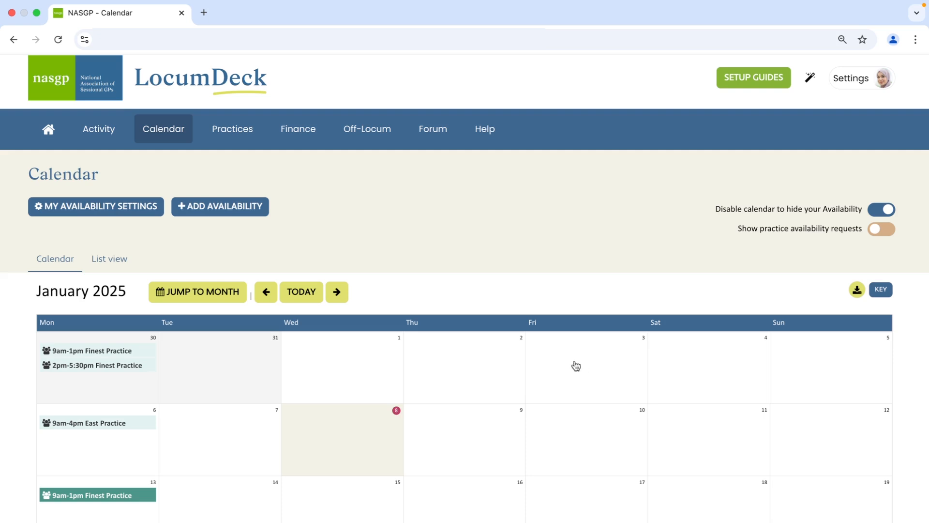
# Open the standard availability template and set the regular work pattern's start date to 07/01/2025.
pyautogui.click(227, 209)
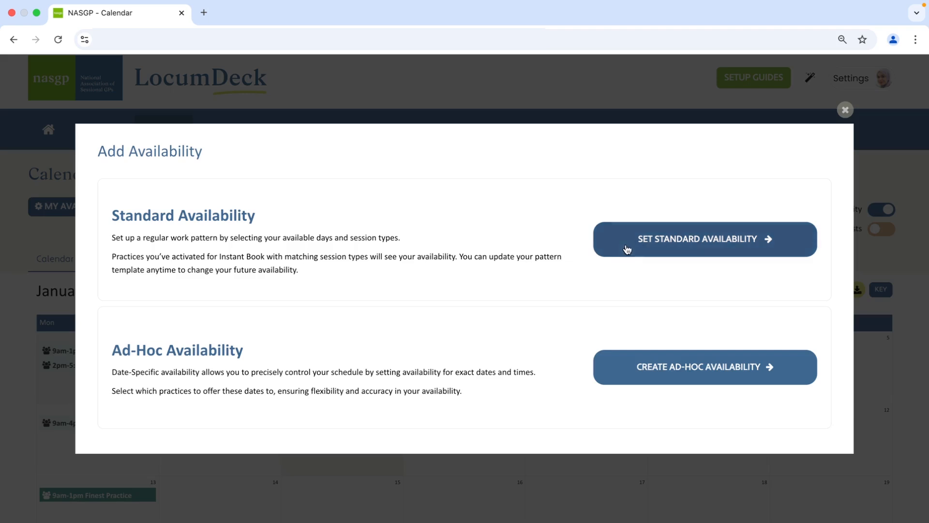
pyautogui.click(652, 240)
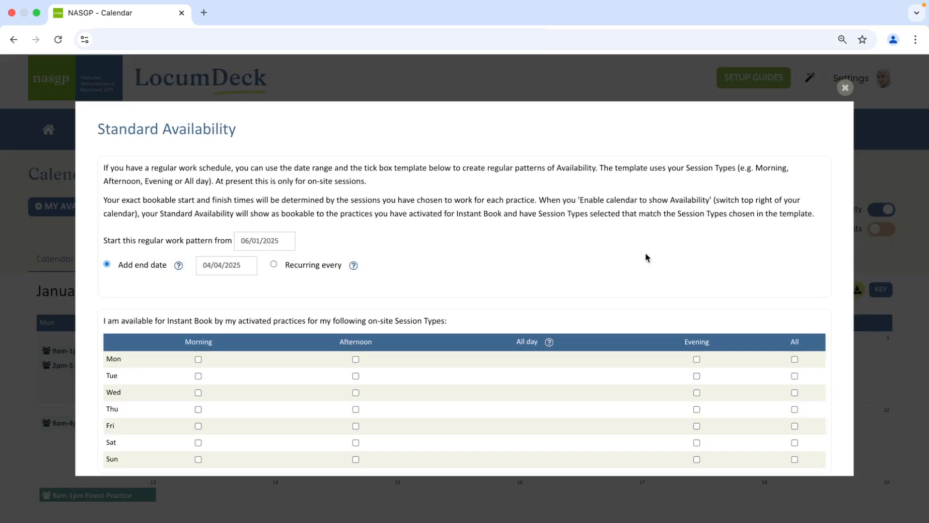
pyautogui.click(254, 240)
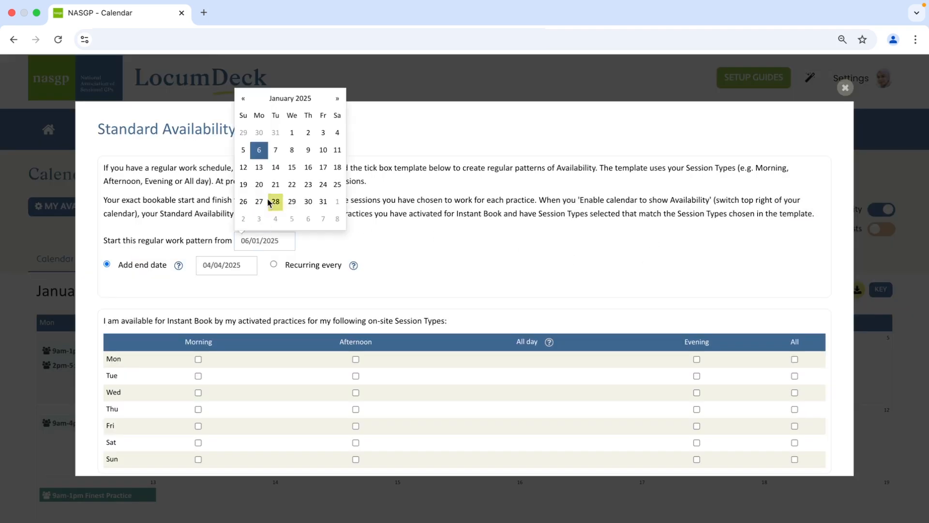
pyautogui.click(276, 150)
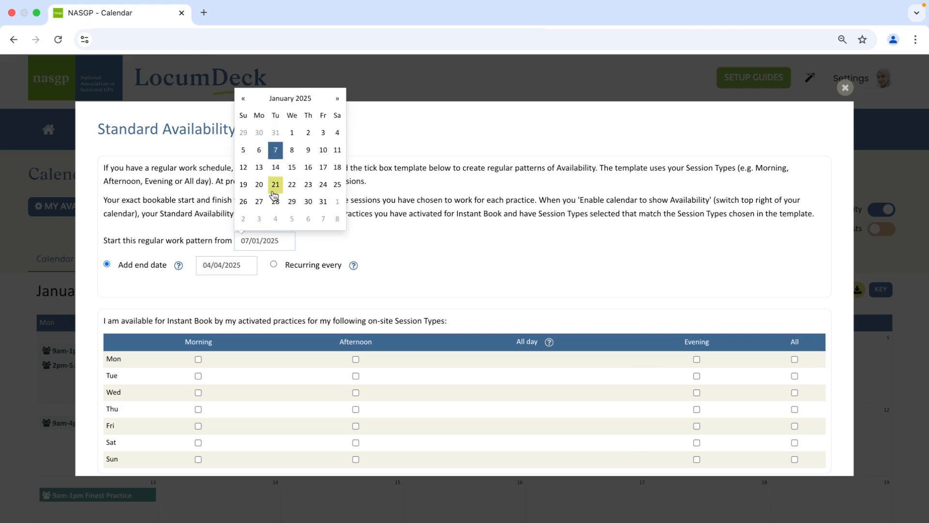
pyautogui.click(223, 269)
pyautogui.click(234, 280)
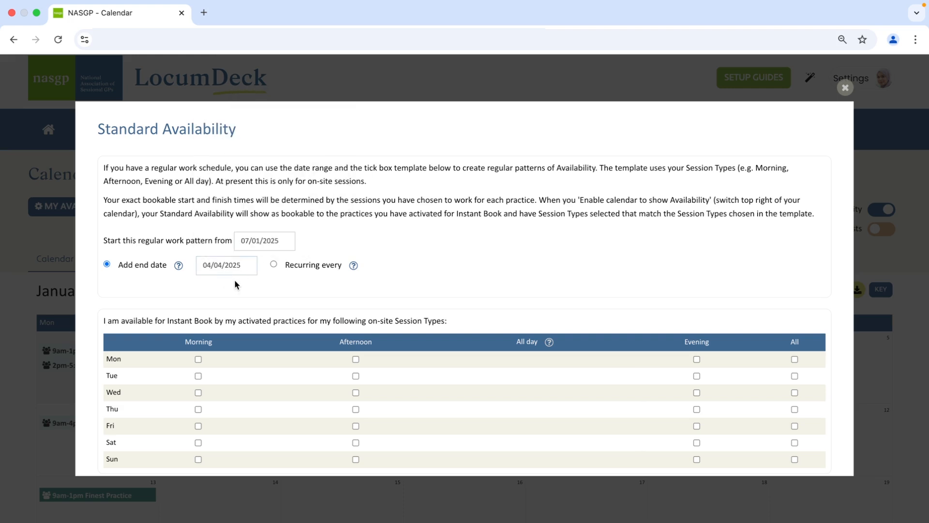
# Switch the work pattern from an end date to recurring every 2 week(s).
pyautogui.click(274, 264)
pyautogui.click(423, 267)
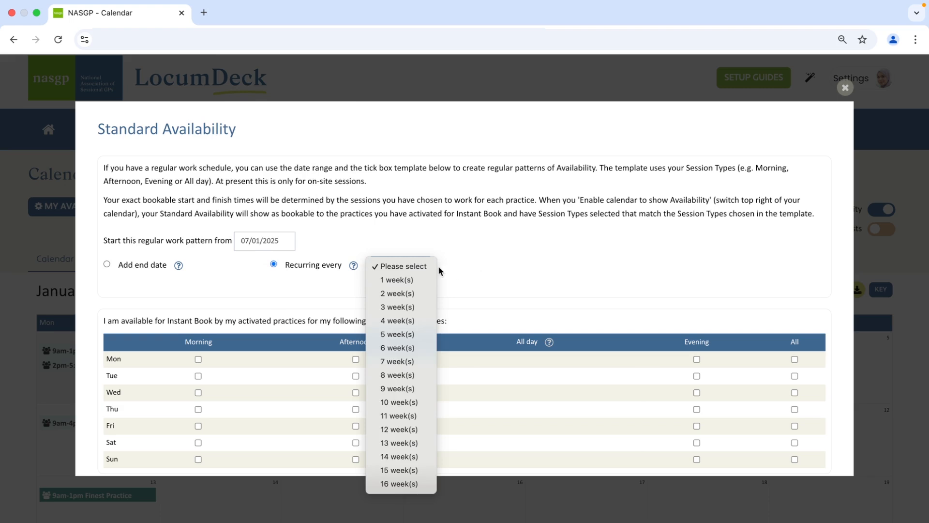
pyautogui.click(425, 266)
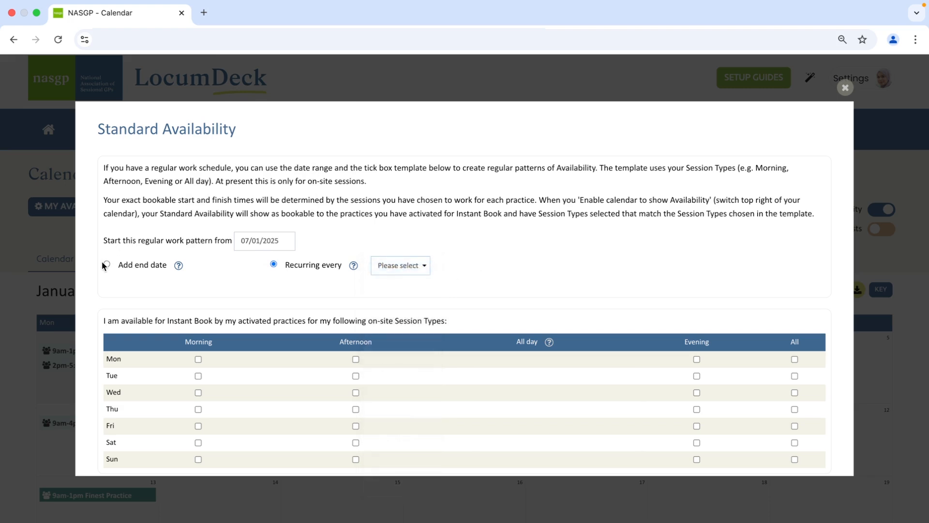
pyautogui.click(420, 269)
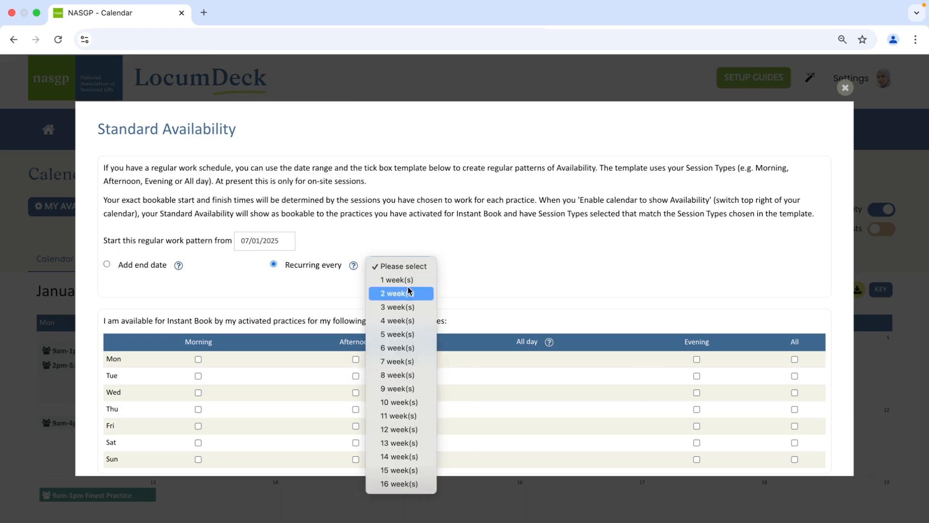
pyautogui.click(409, 294)
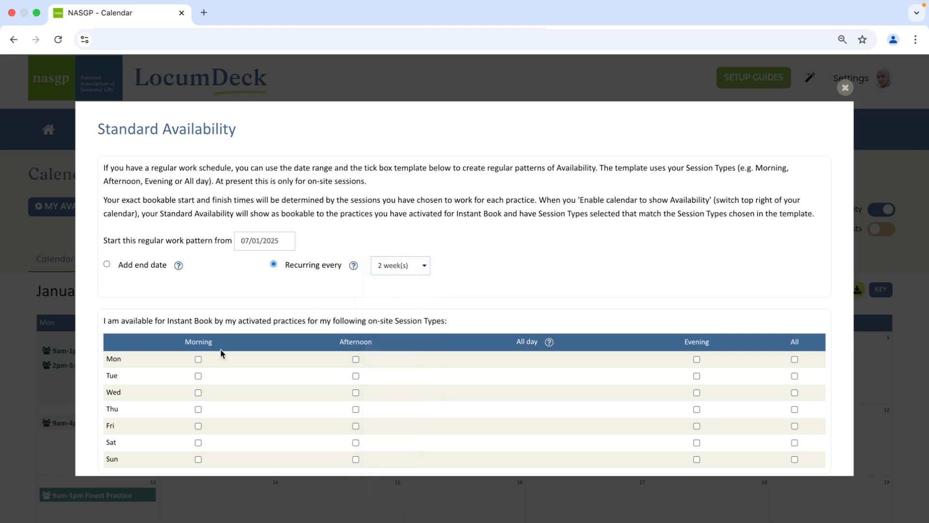
# Mark Monday mornings as available for Instant Book and save the standard availability.
pyautogui.click(199, 360)
pyautogui.scroll(-1, 595, 371)
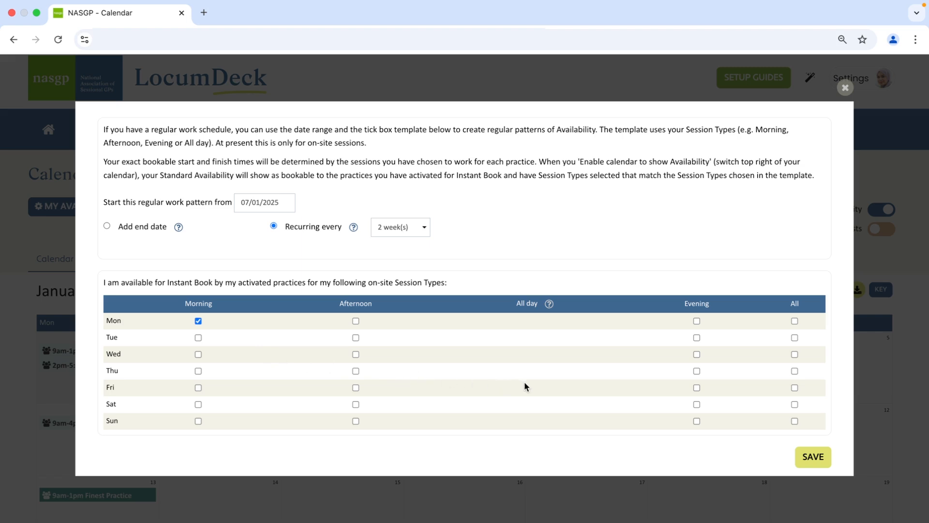
pyautogui.click(805, 457)
pyautogui.click(466, 355)
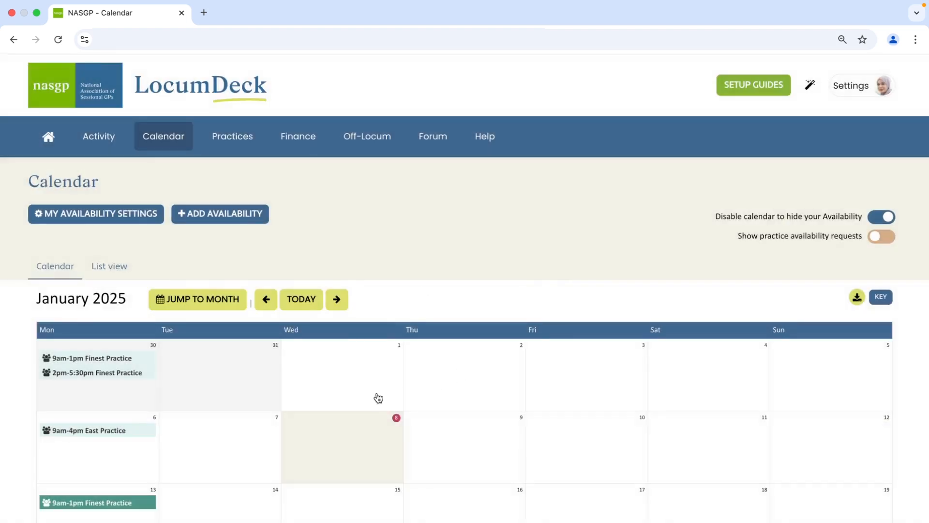
# Open the availability entry on Monday 20 January 2025 to check its details and which practices can book it.
pyautogui.scroll(-3, 358, 402)
pyautogui.scroll(-3, 360, 402)
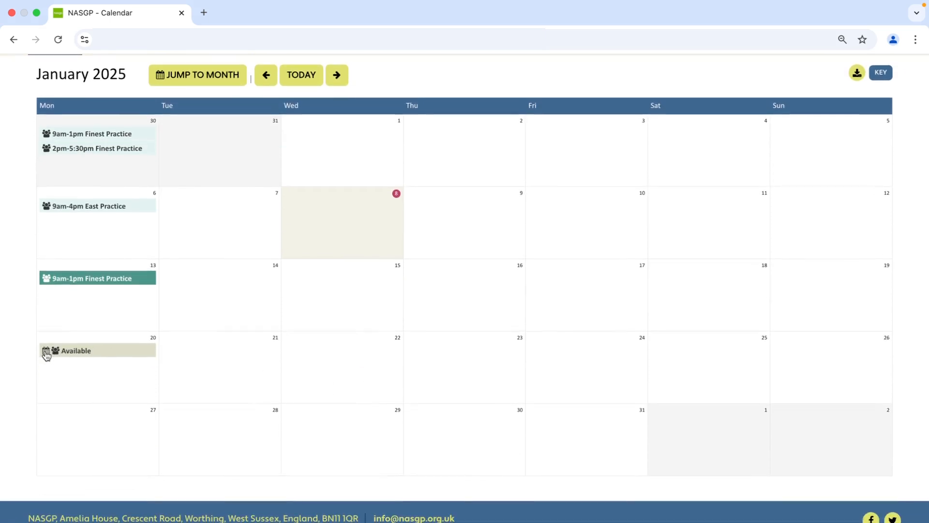
pyautogui.moveTo(47, 357)
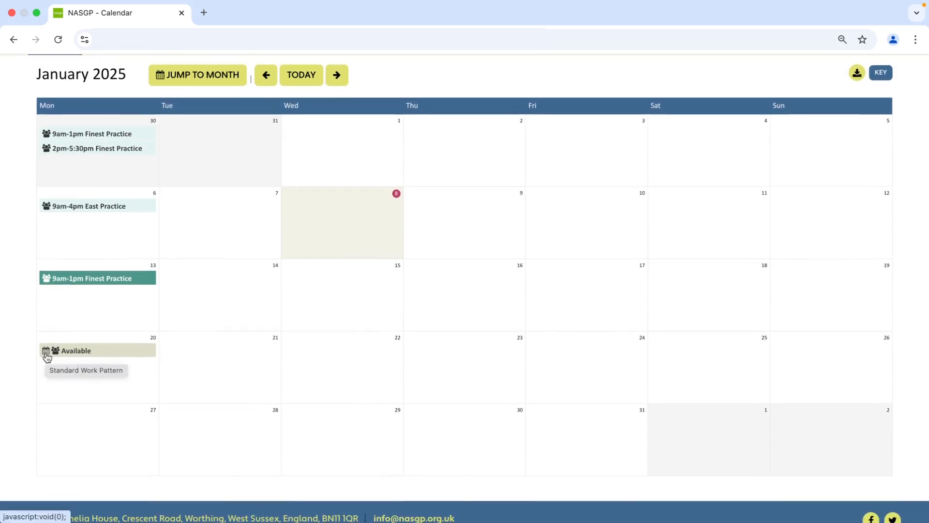
pyautogui.click(106, 352)
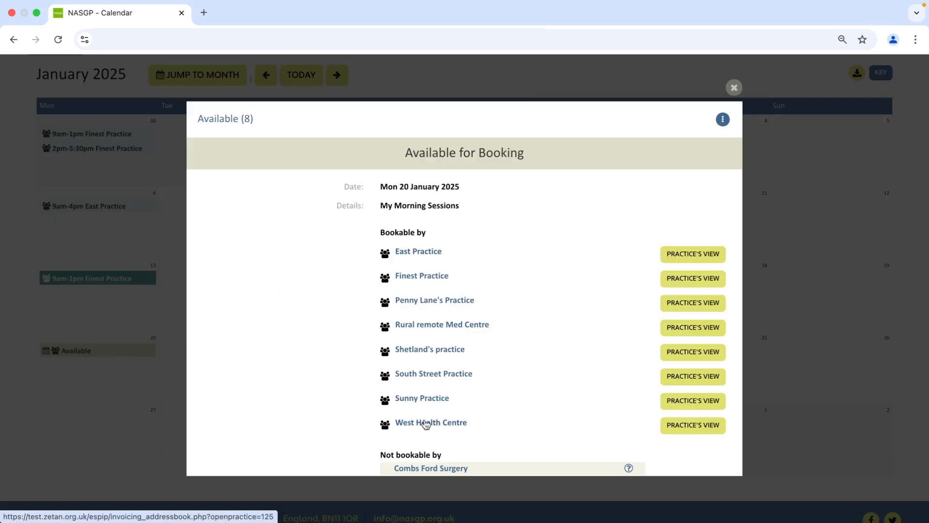
# Review how East Practice sees this availability, checking the locum's profile and the available session types, and close the view.
pyautogui.click(681, 256)
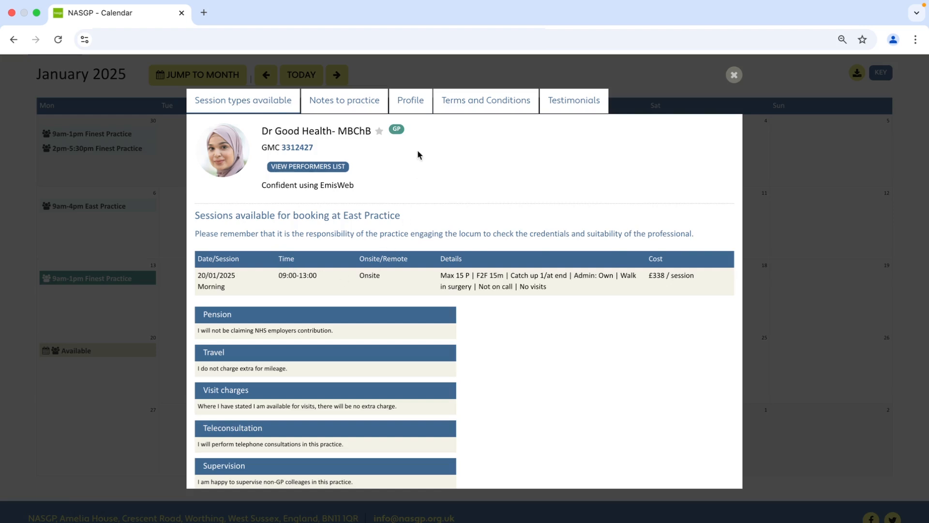
pyautogui.click(417, 104)
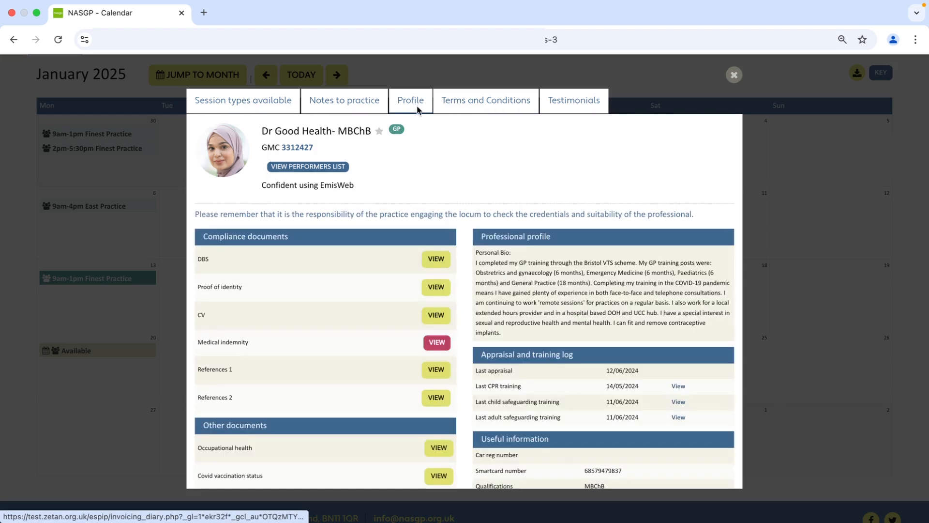
pyautogui.click(261, 104)
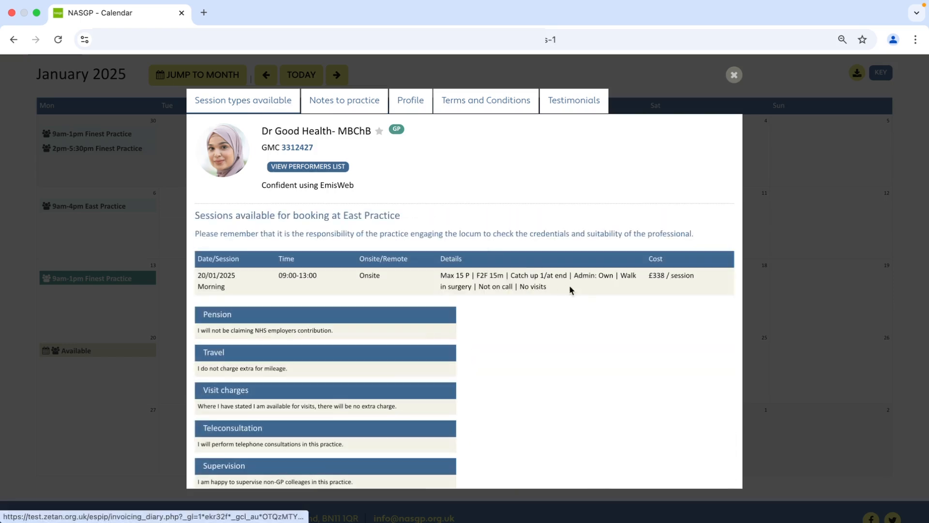
pyautogui.click(734, 76)
# Reopen the standard availability template, set it to recur every 13 week(s) and save it.
pyautogui.scroll(5, 587, 203)
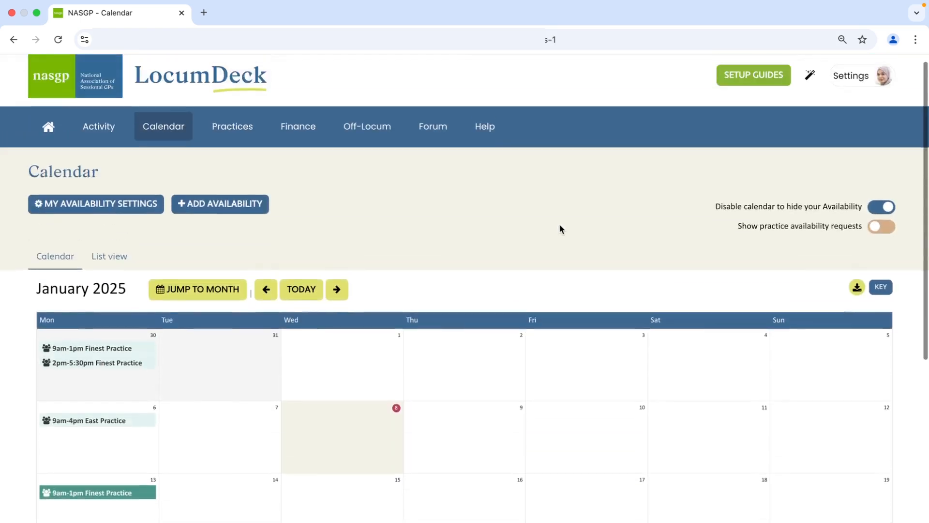
pyautogui.click(245, 218)
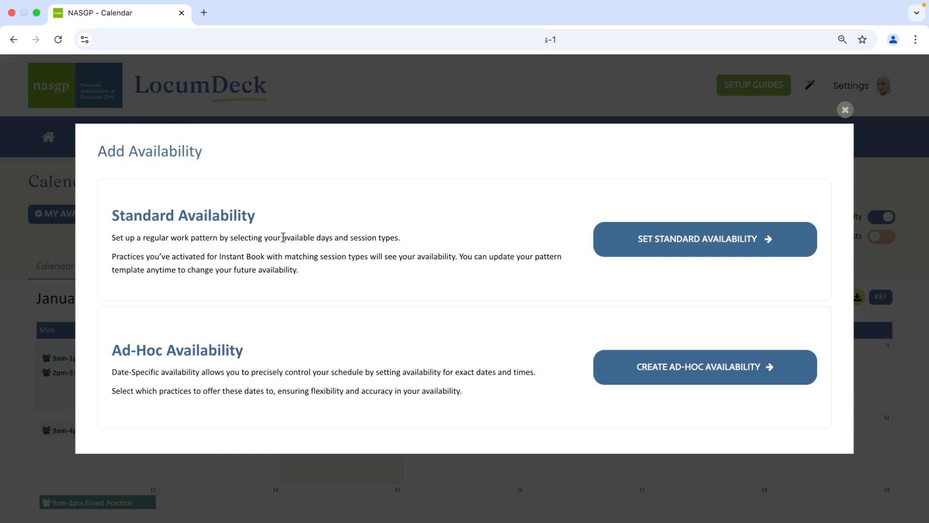
pyautogui.click(711, 240)
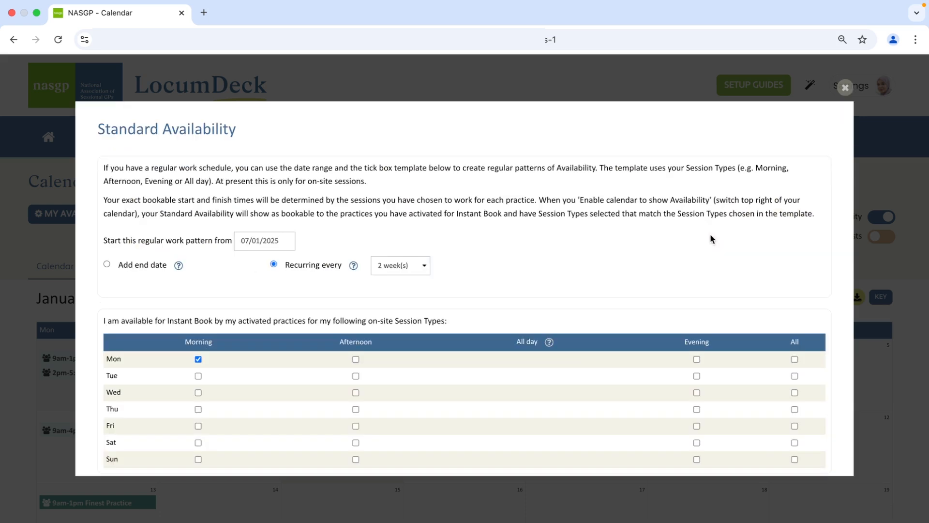
pyautogui.click(407, 267)
pyautogui.click(413, 416)
pyautogui.scroll(-1, 815, 385)
pyautogui.click(812, 455)
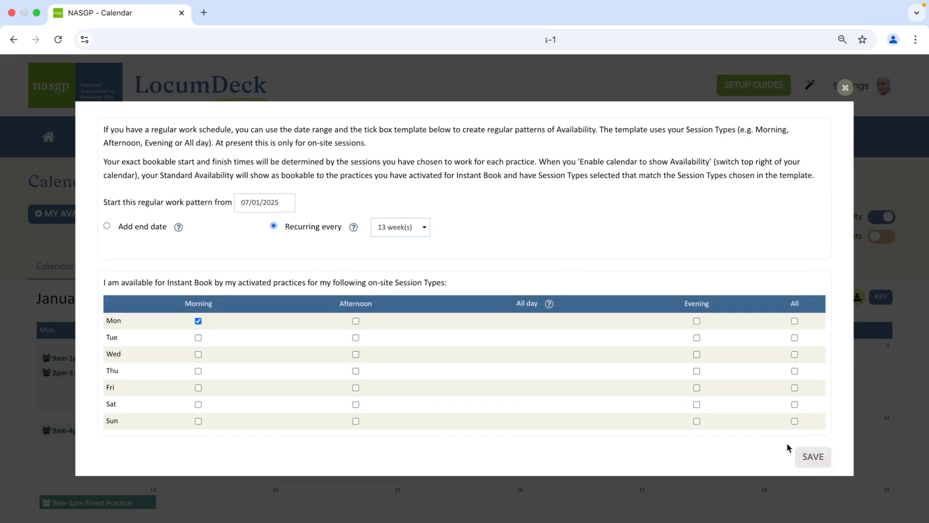
pyautogui.click(464, 362)
pyautogui.scroll(-5, 415, 405)
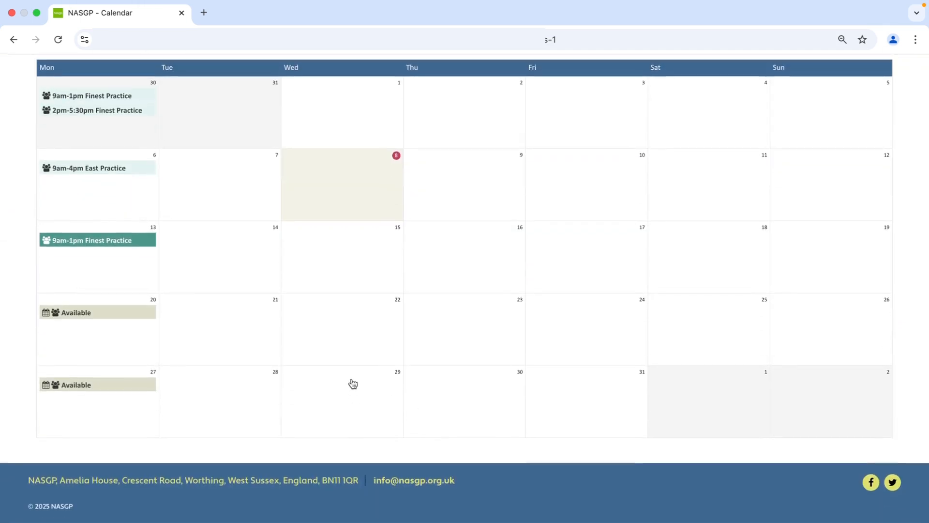
pyautogui.scroll(1, 352, 382)
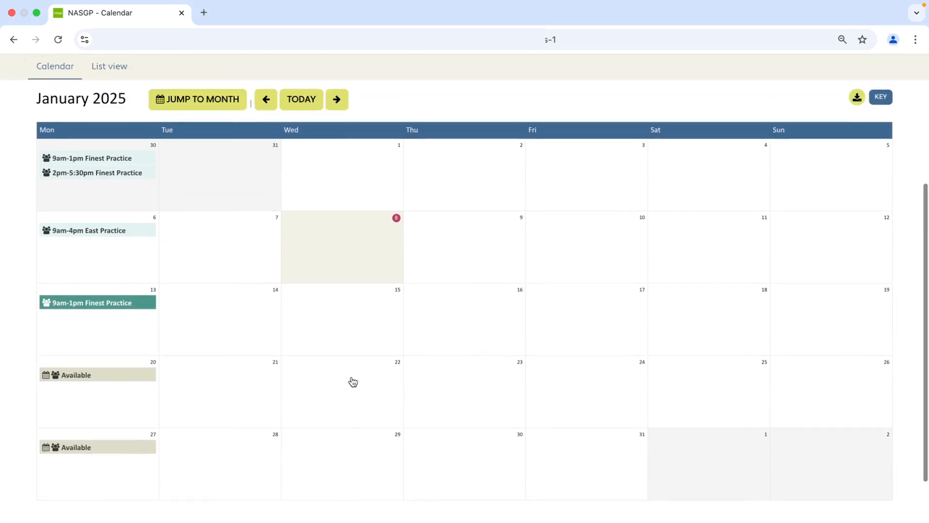
pyautogui.scroll(1, 331, 387)
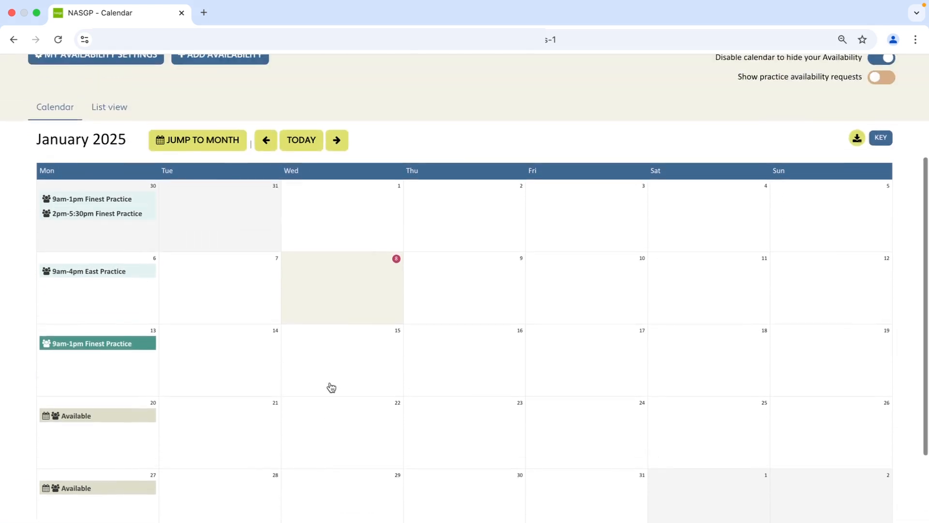
pyautogui.scroll(1, 331, 388)
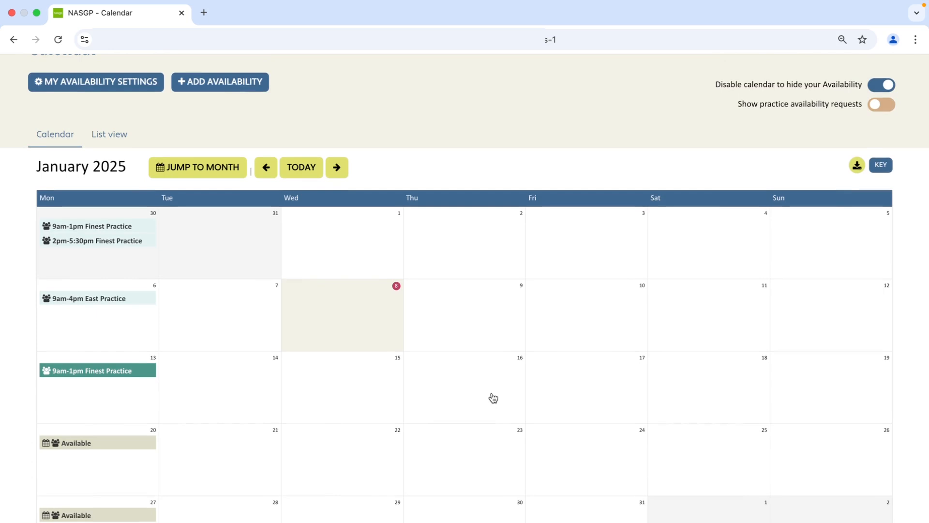
pyautogui.scroll(2, 493, 398)
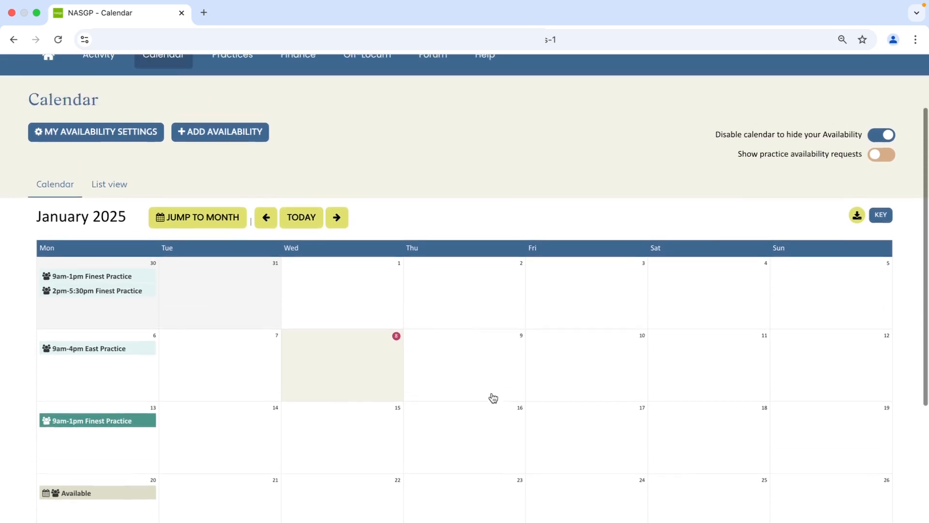
pyautogui.click(237, 136)
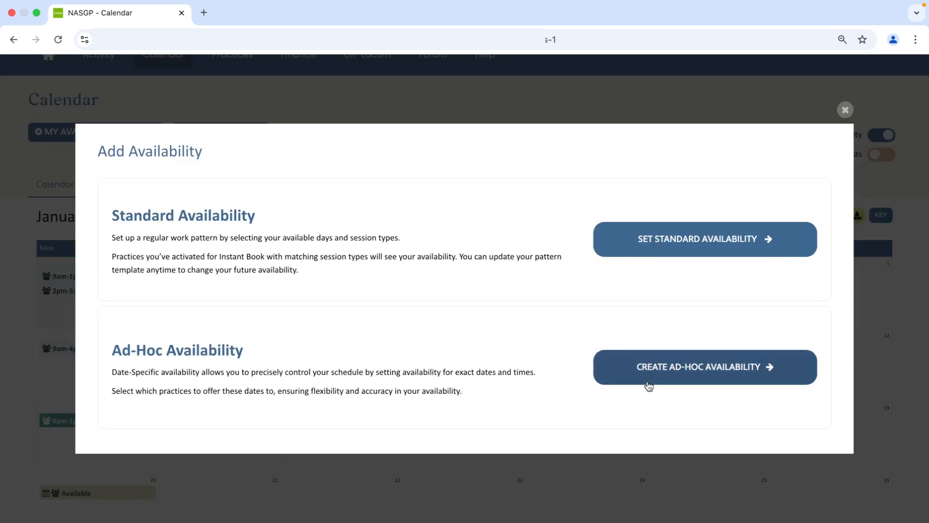
pyautogui.click(844, 111)
# Start an ad-hoc onsite availability for Wednesday 15 January 2025 from that day in the calendar.
pyautogui.scroll(-2, 516, 346)
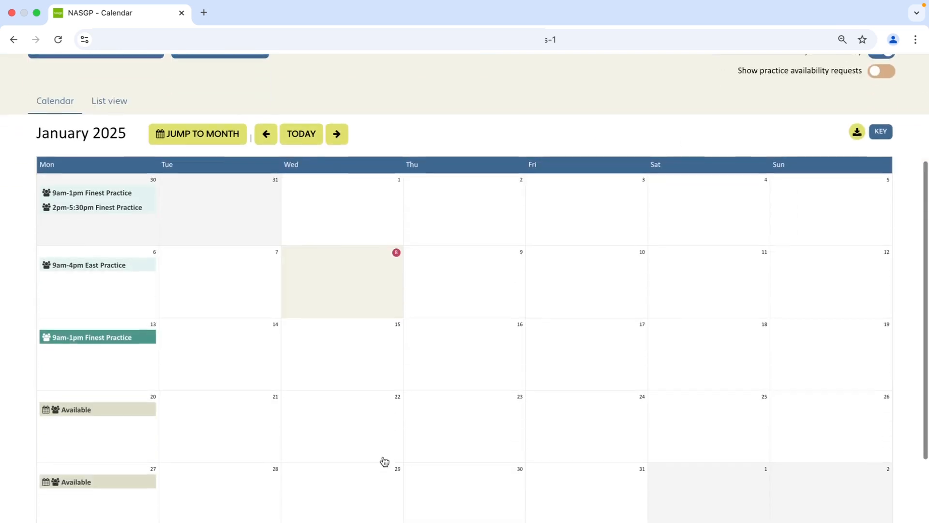
pyautogui.click(319, 340)
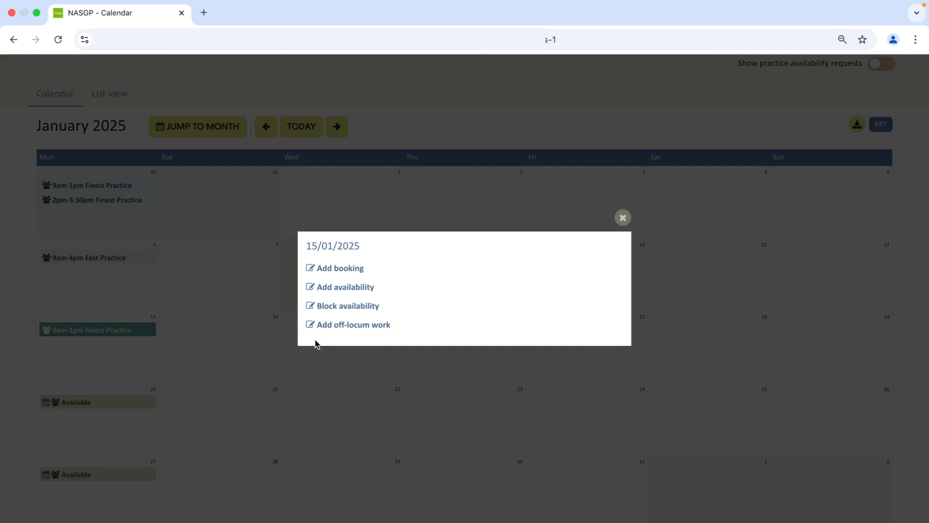
pyautogui.click(339, 287)
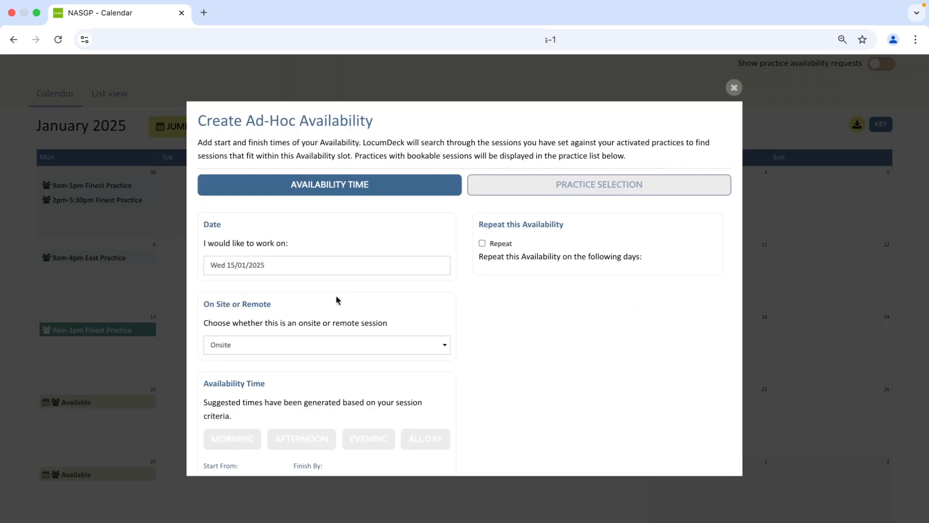
pyautogui.scroll(-3, 333, 300)
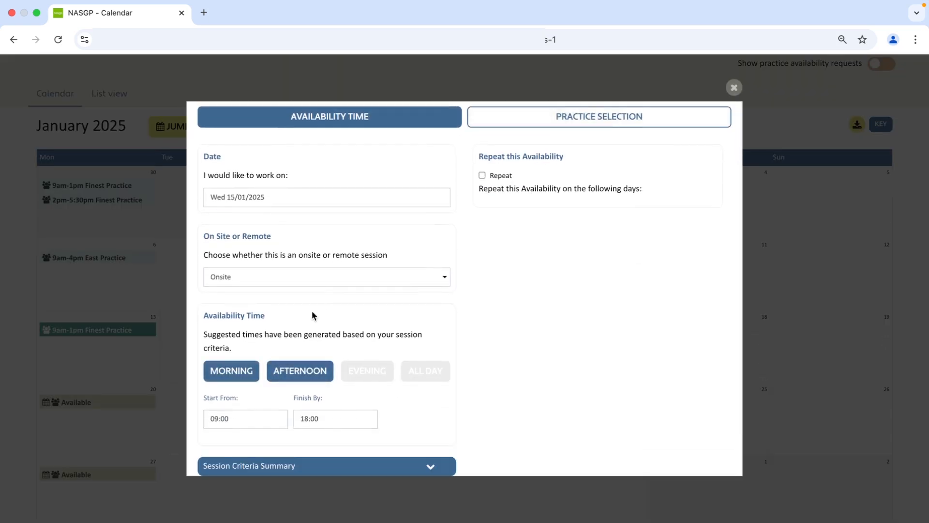
pyautogui.scroll(-1, 271, 371)
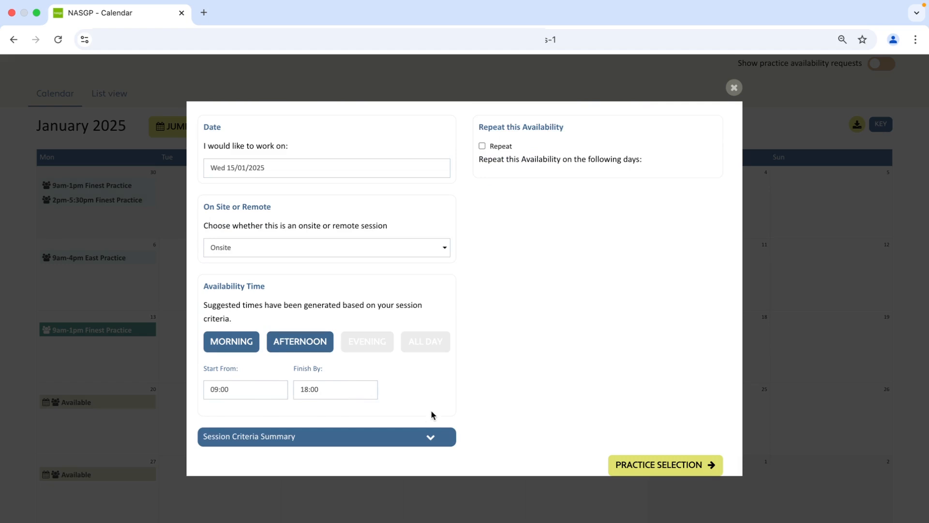
# Try a finish time of 17:00 and check the bookable sessions in the session criteria summary.
pyautogui.click(348, 394)
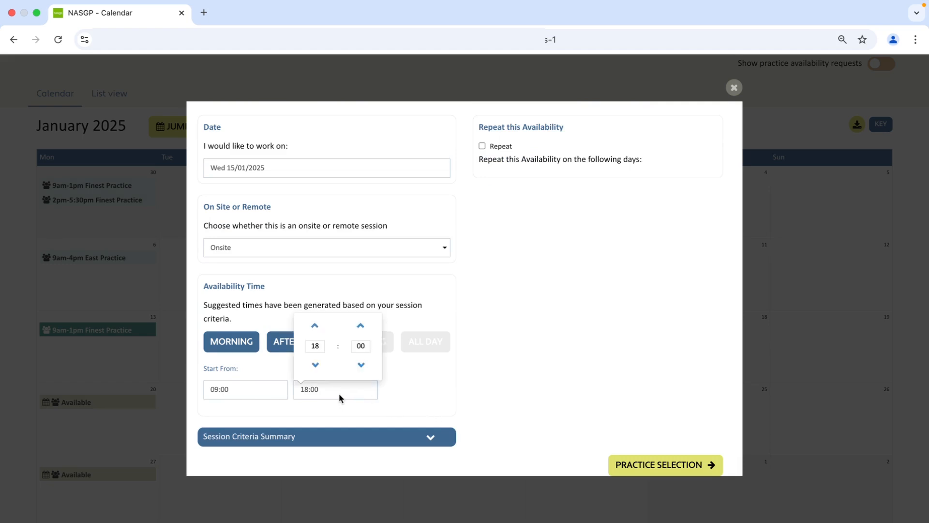
pyautogui.click(315, 364)
pyautogui.click(425, 391)
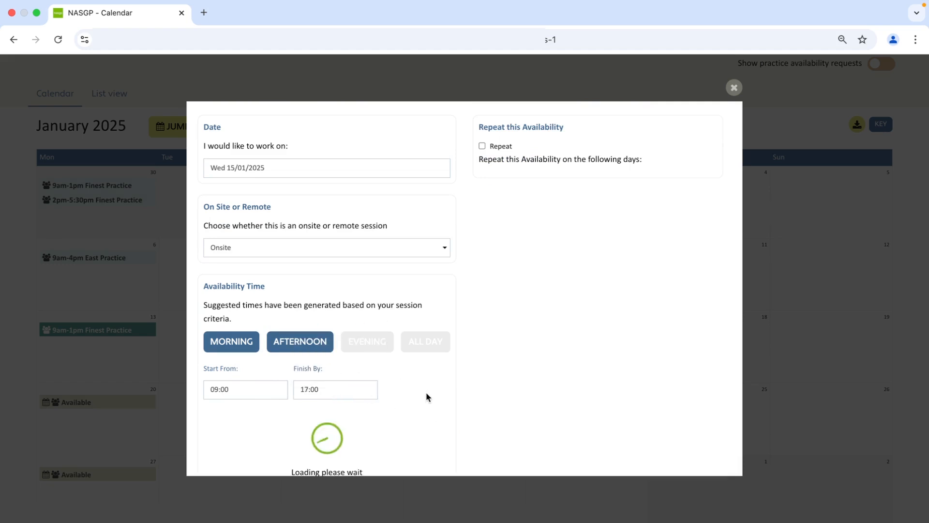
pyautogui.click(433, 438)
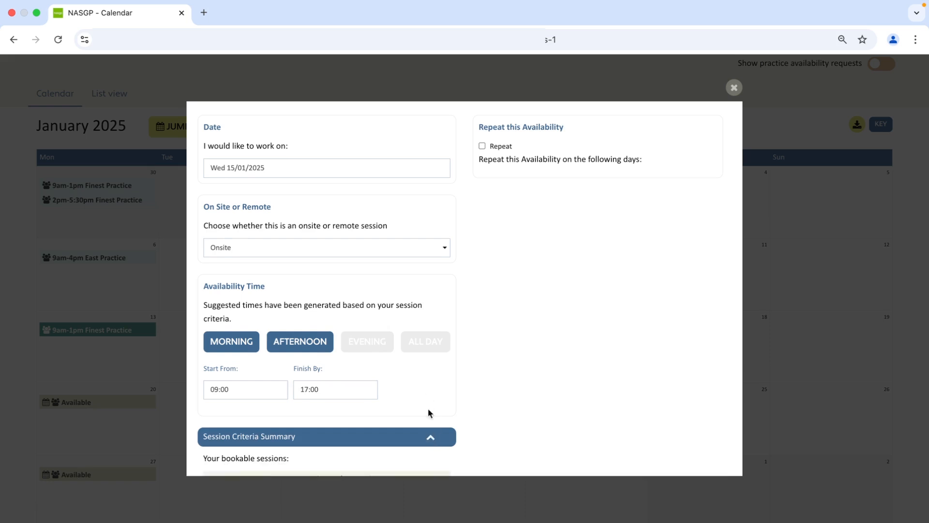
pyautogui.scroll(-3, 429, 413)
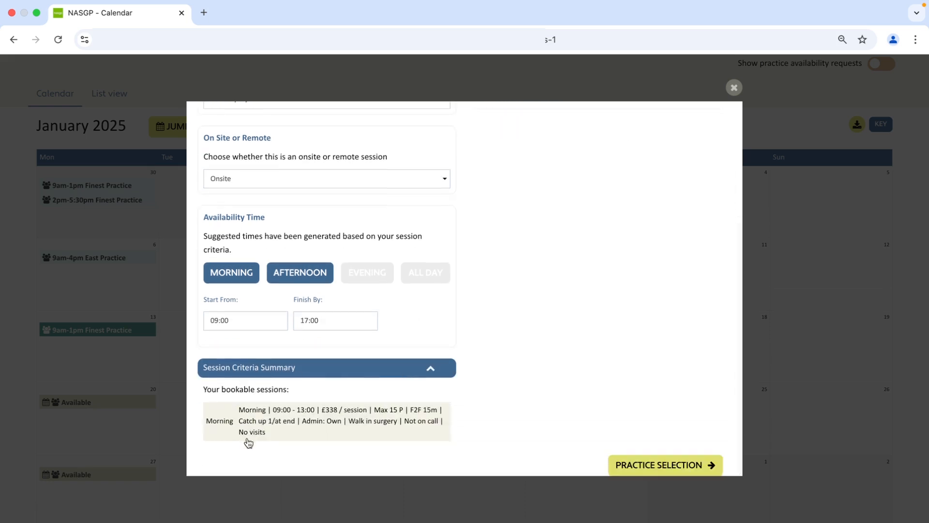
# Set the availability's finish time to 18:00 and check the bookable sessions in the session criteria summary.
pyautogui.click(312, 321)
pyautogui.click(314, 255)
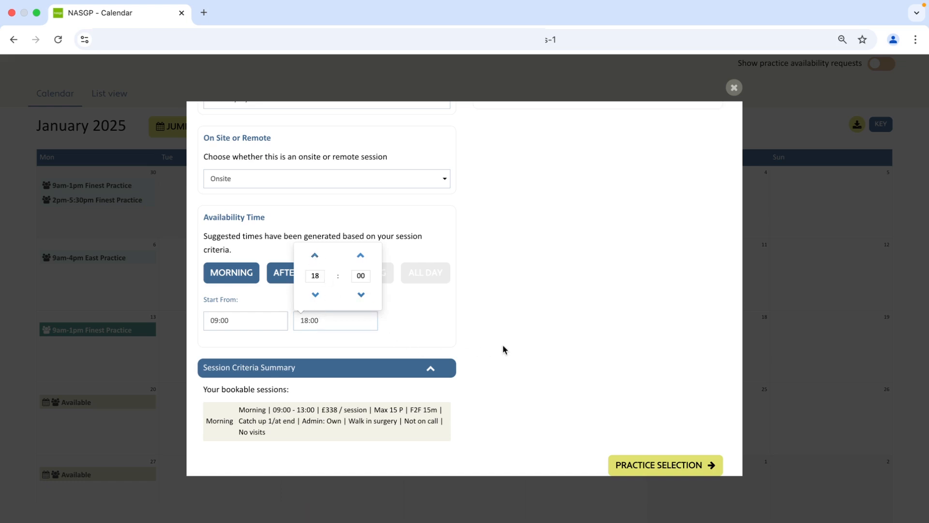
pyautogui.scroll(-3, 485, 357)
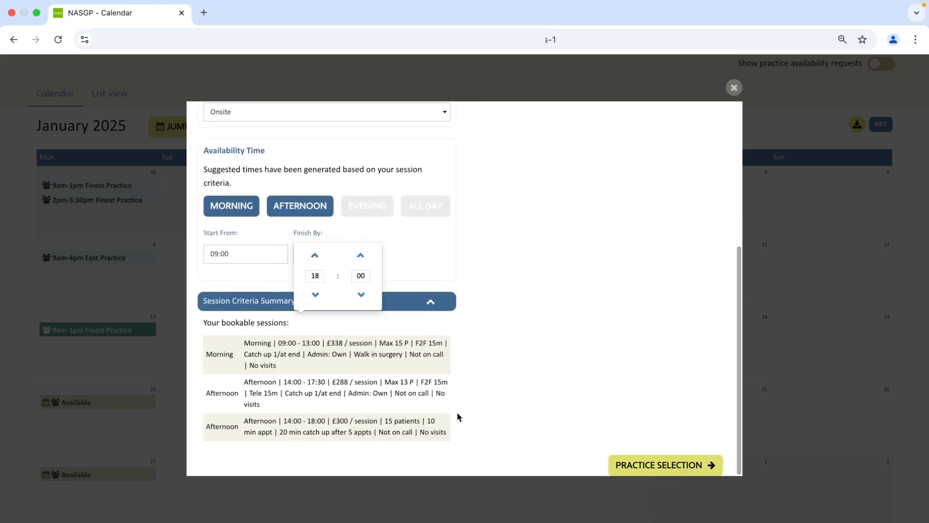
pyautogui.click(468, 417)
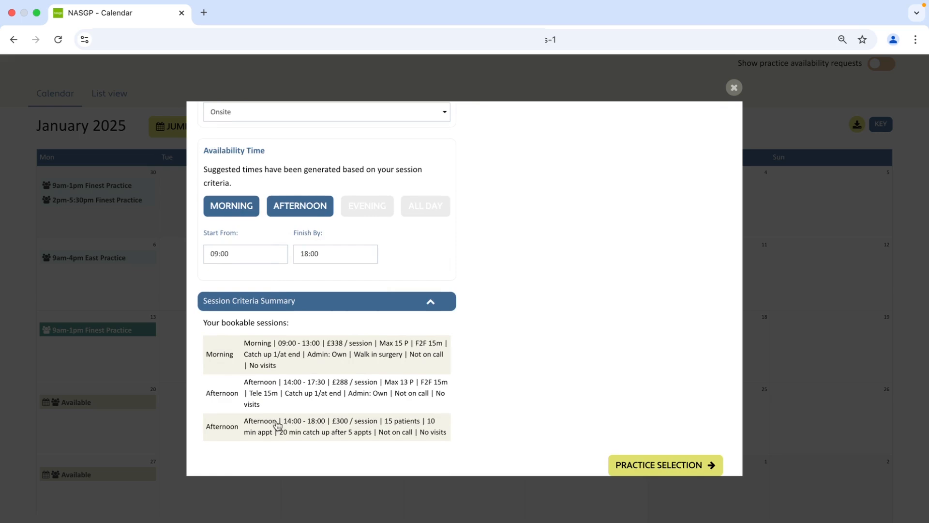
# Turn on repeating for this availability and add 22, 23 and 29 January 2025 as repeat dates.
pyautogui.scroll(5, 509, 411)
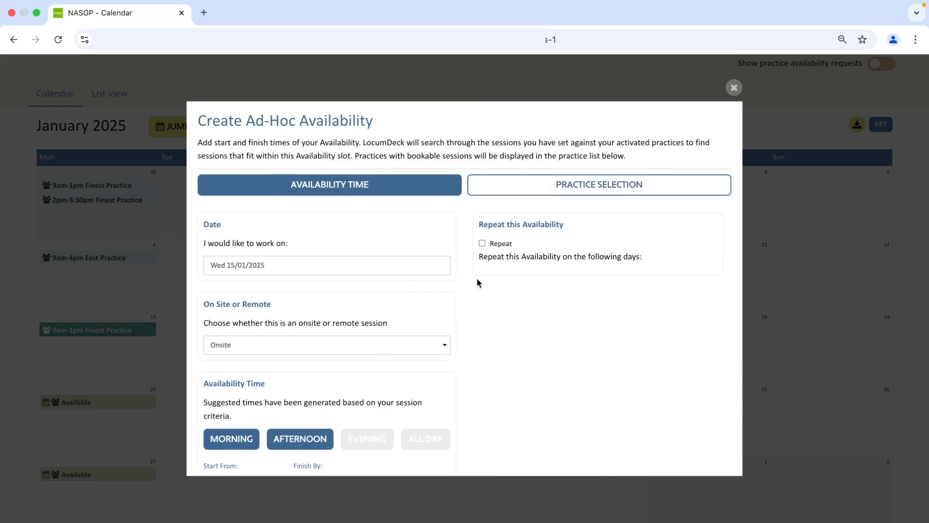
pyautogui.click(481, 243)
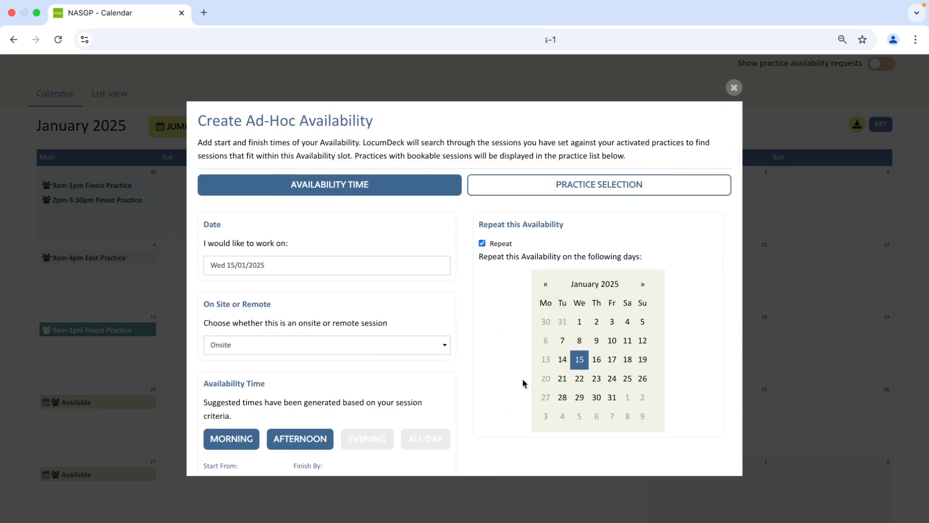
pyautogui.click(579, 378)
pyautogui.click(580, 399)
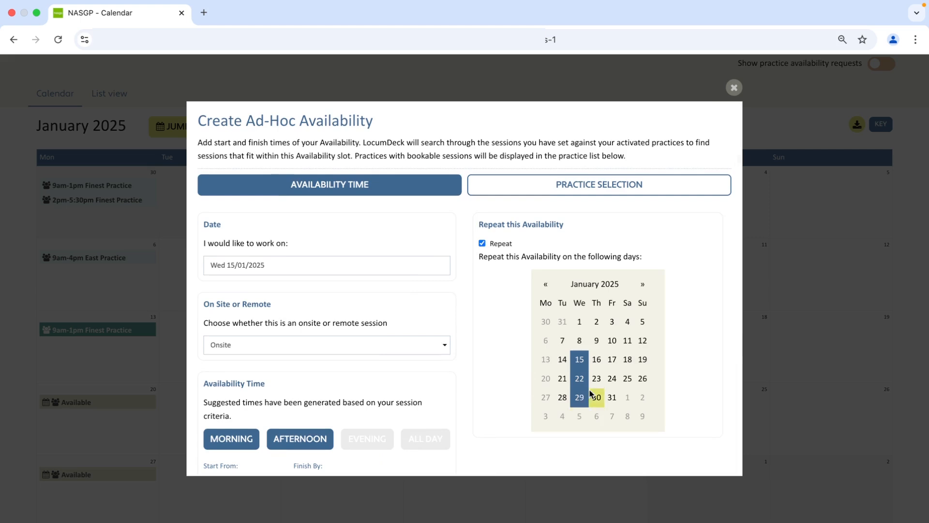
pyautogui.click(597, 380)
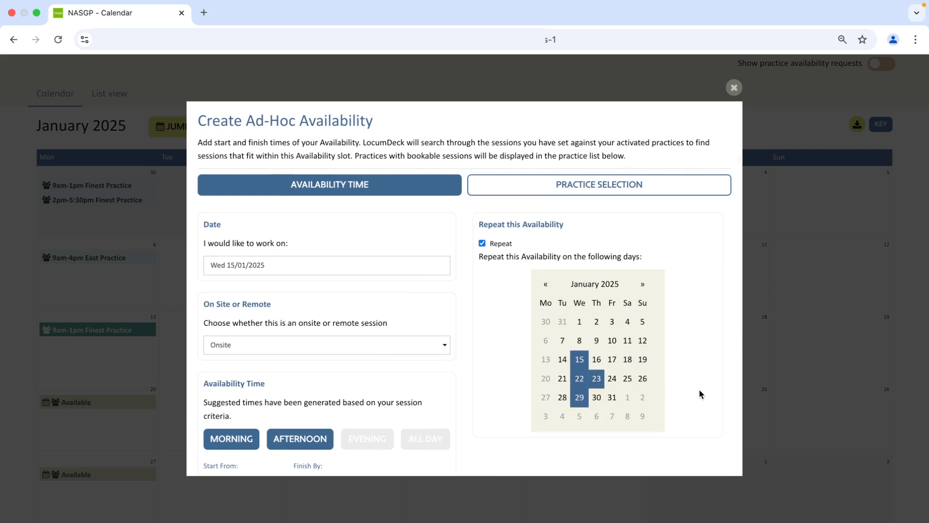
# Add 5 February 2025 to the availability's repeat dates.
pyautogui.scroll(-1, 698, 393)
pyautogui.scroll(-1, 699, 390)
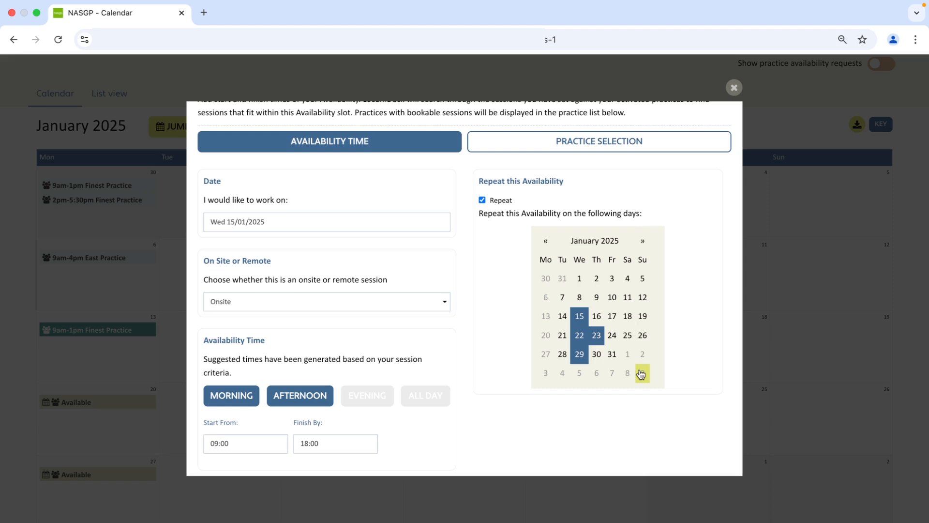
pyautogui.scroll(-2, 641, 373)
pyautogui.click(644, 160)
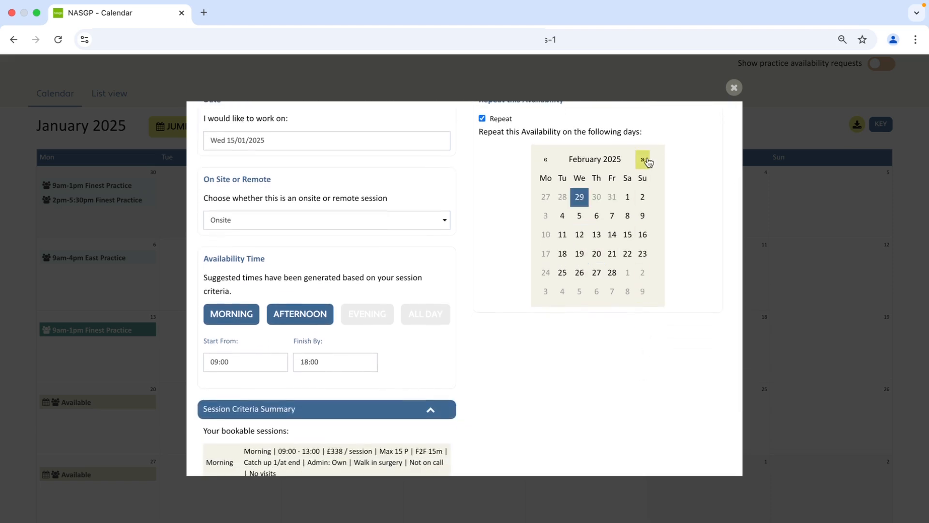
pyautogui.click(579, 216)
pyautogui.scroll(2, 638, 318)
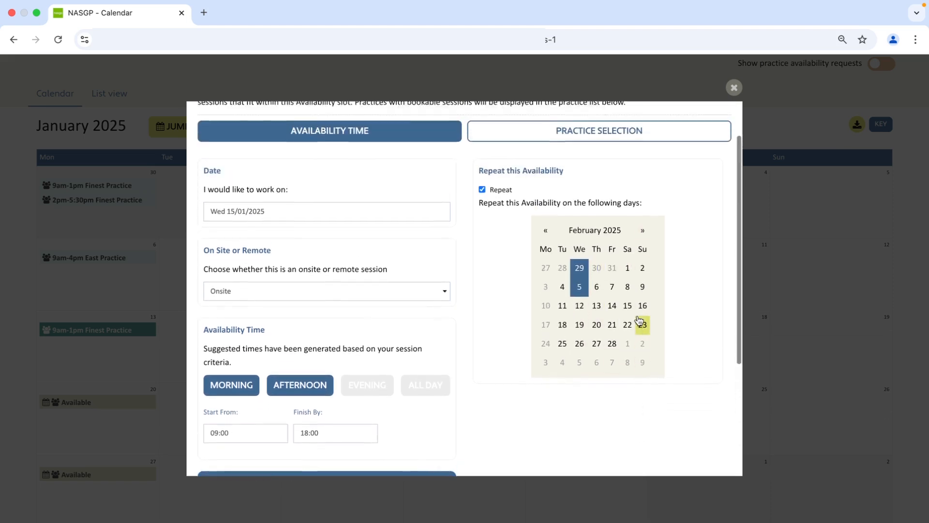
# Proceed to the practice selection, try selecting all bookable practices, and clear that selection again.
pyautogui.scroll(-4, 642, 324)
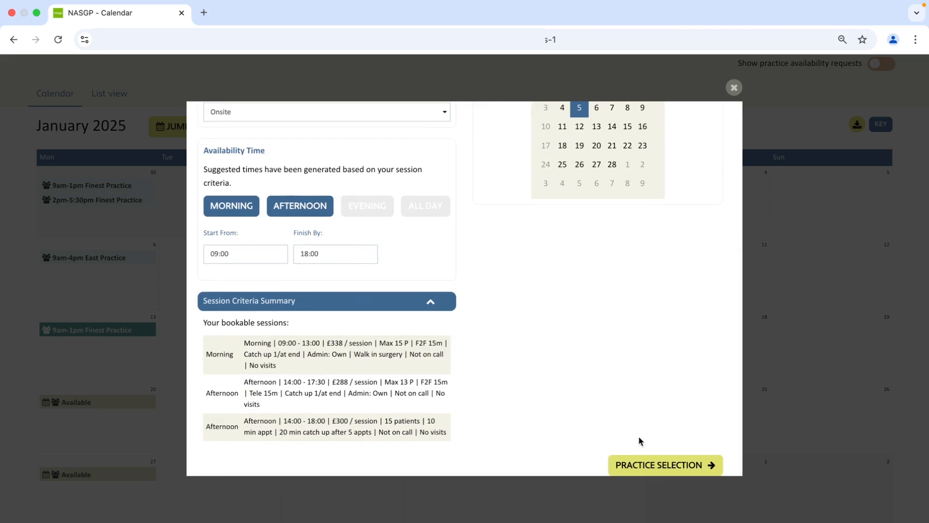
pyautogui.click(647, 466)
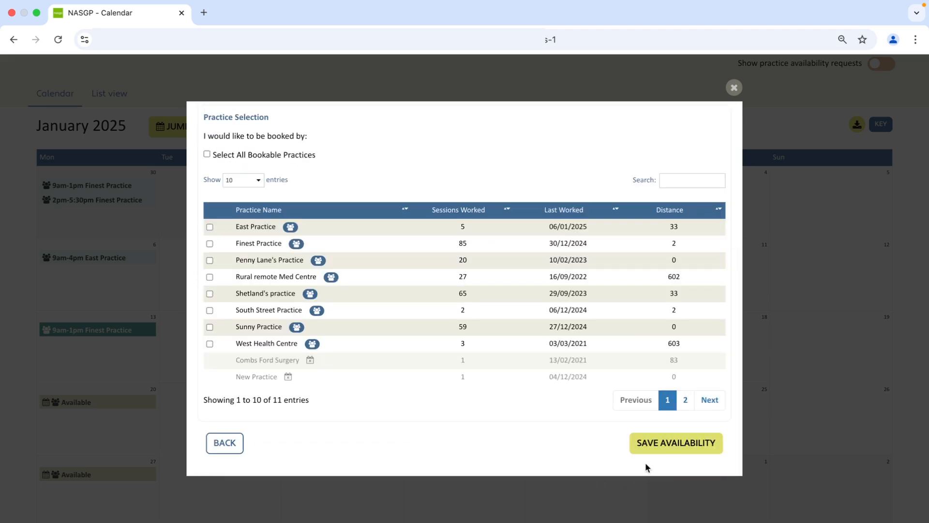
pyautogui.scroll(3, 414, 399)
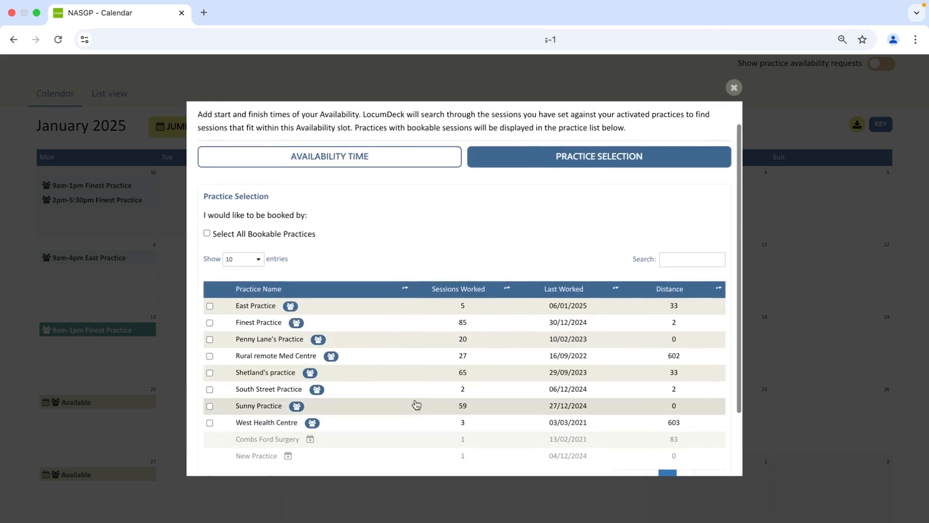
pyautogui.click(206, 233)
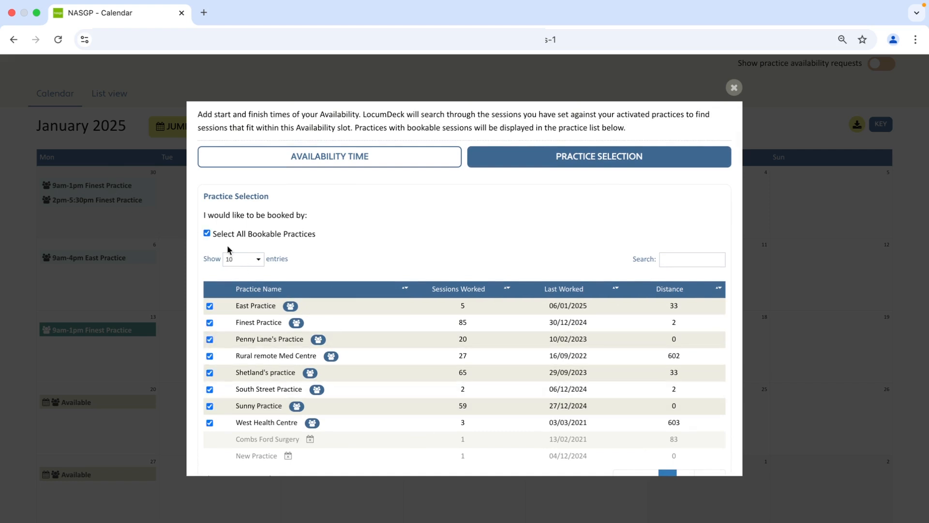
pyautogui.click(207, 234)
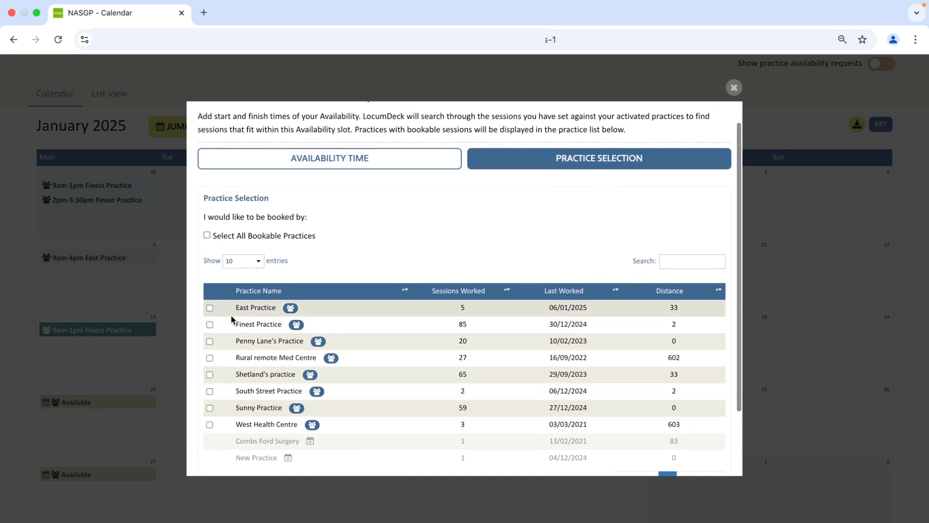
# Make the availability bookable by Finest Practice, Penny Lane's Practice and South Street Practice, and save it.
pyautogui.click(209, 325)
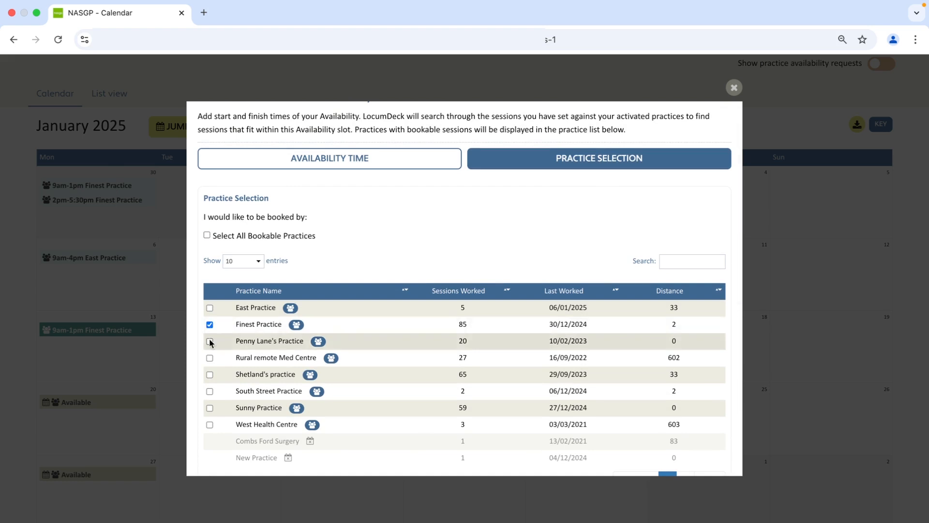
pyautogui.click(209, 341)
pyautogui.click(209, 393)
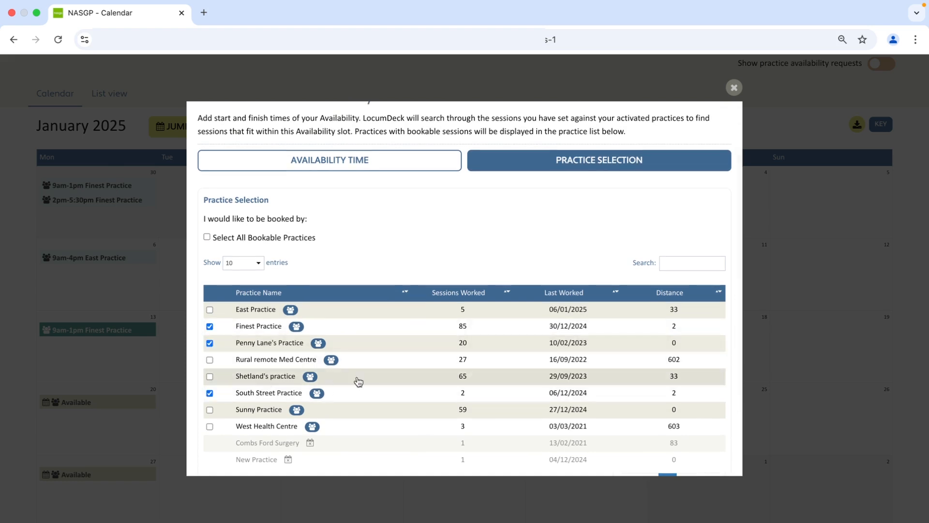
pyautogui.scroll(-3, 407, 380)
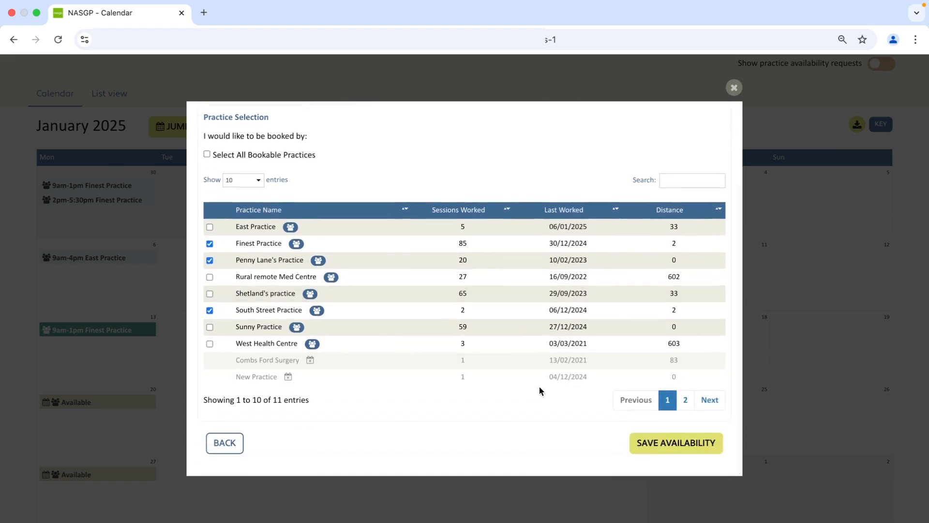
pyautogui.click(666, 443)
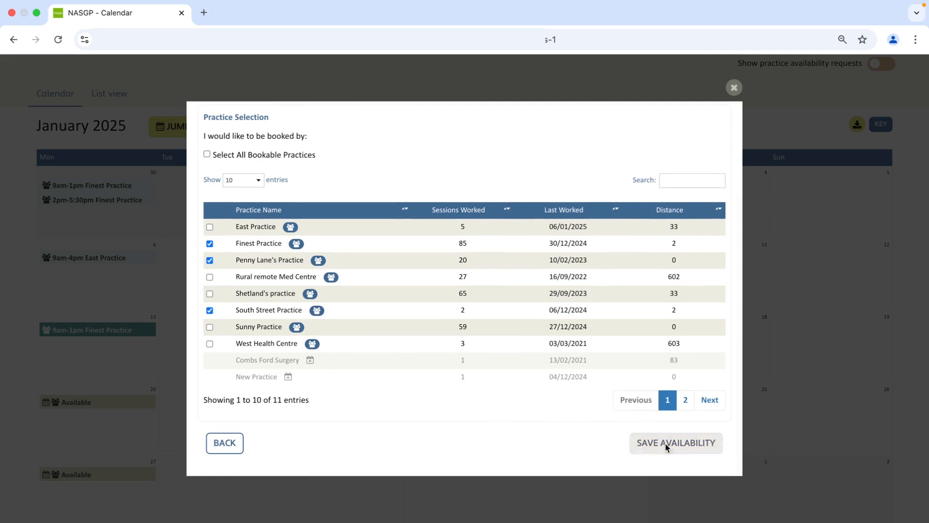
# Review the availability entry on Wednesday 15 January 2025, checking its hours, bookable practices and grouped dates, and close it.
pyautogui.scroll(-5, 629, 445)
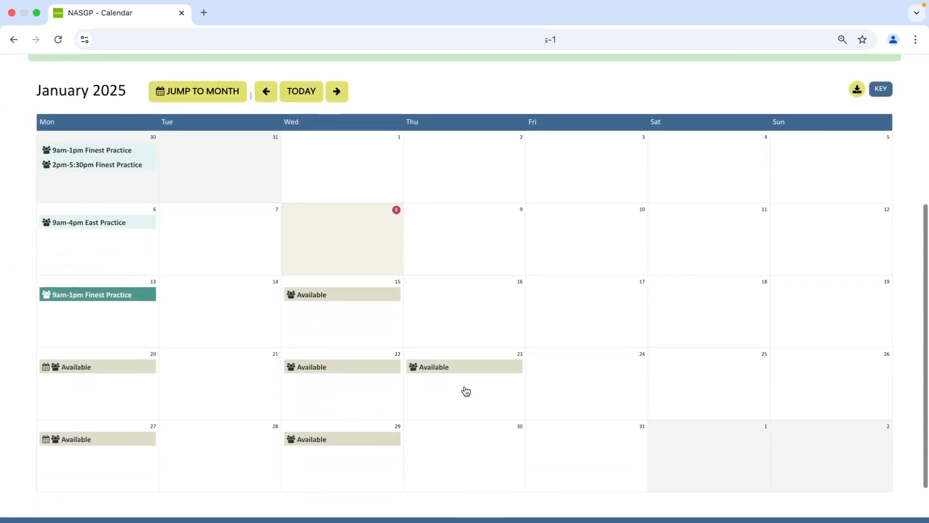
pyautogui.click(369, 285)
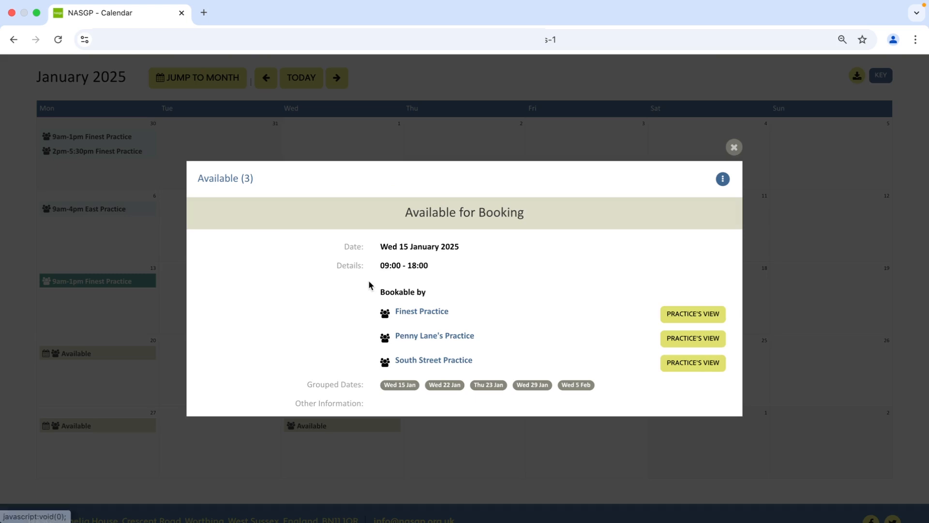
pyautogui.click(734, 148)
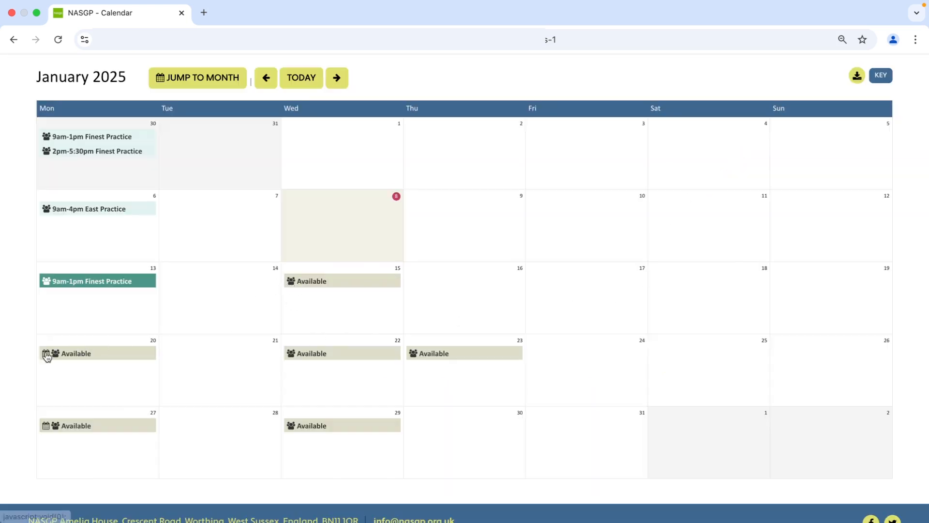
pyautogui.click(338, 285)
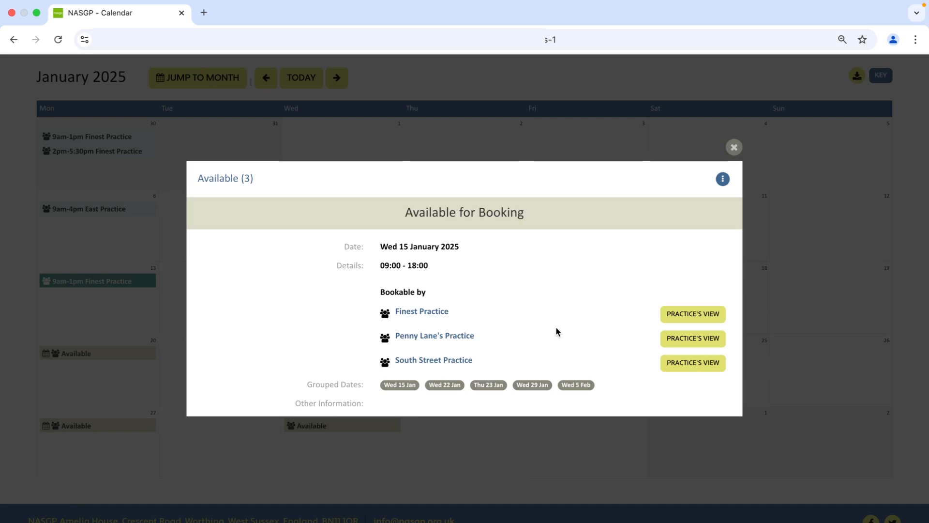
pyautogui.click(734, 147)
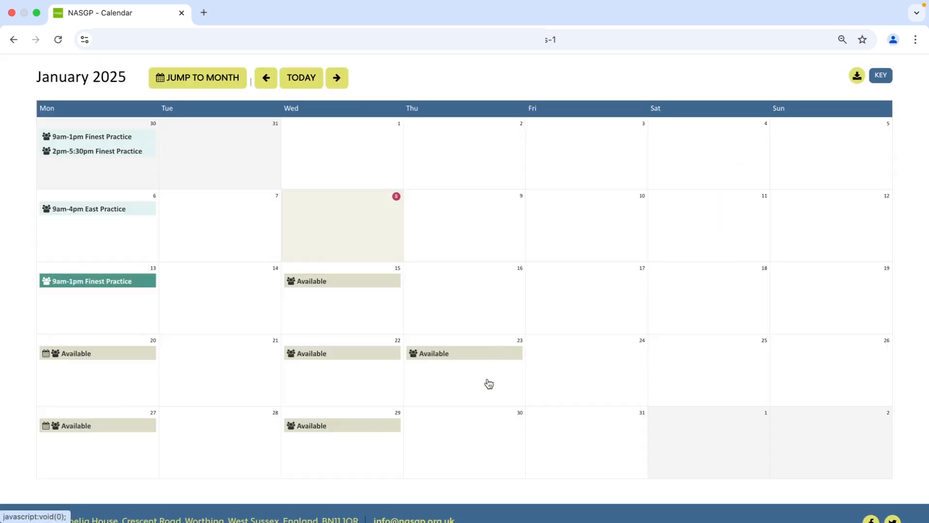